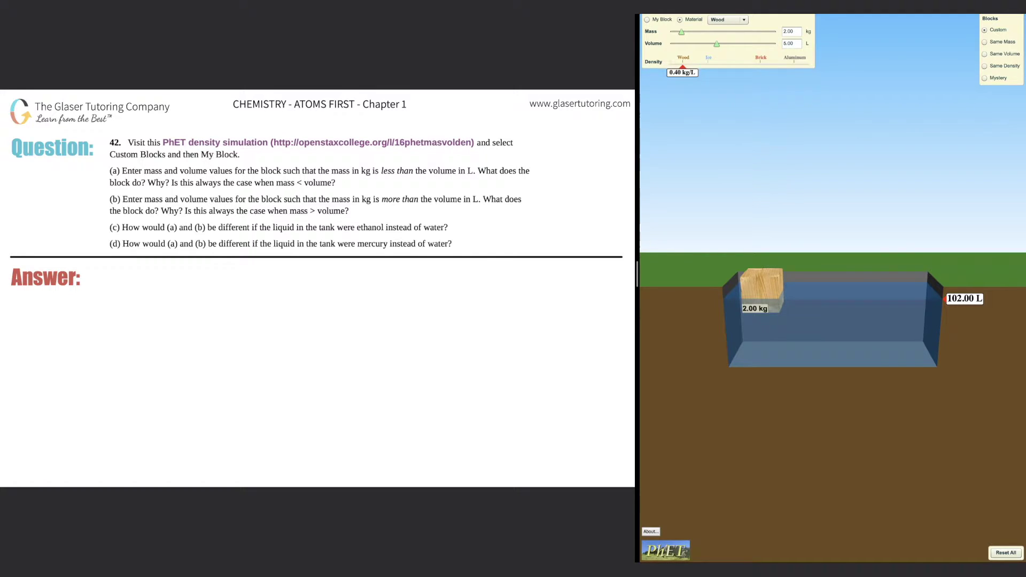
Step: Highlight 'Custom Blocks' and handwrite the answer labels a., b., c. and d. under Answer
left_click_drag(107, 154, 237, 155)
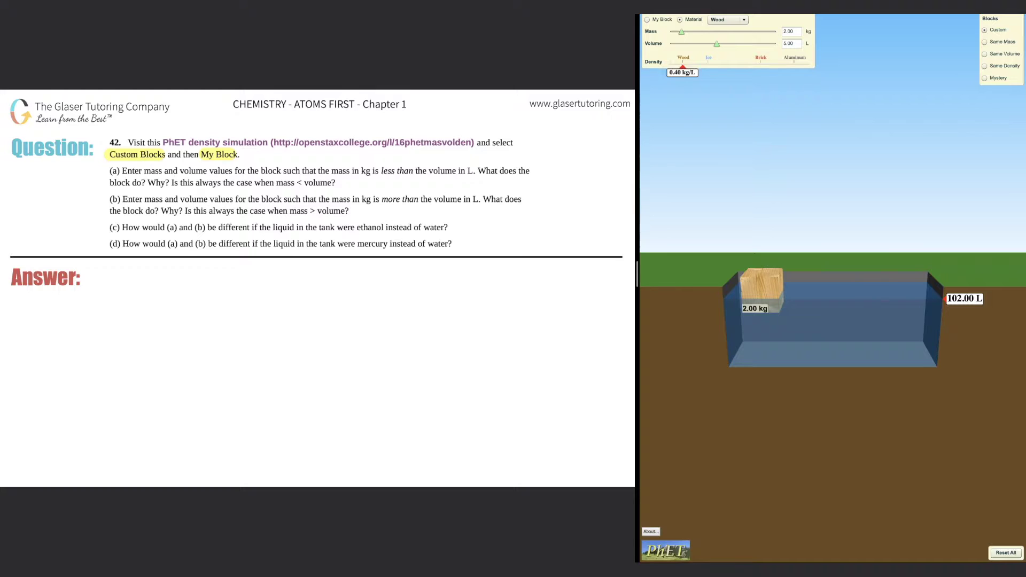
mouse_move(26, 324)
left_mouse_down()
mouse_move(17, 331)
mouse_move(26, 340)
left_mouse_up()
left_click(35, 337)
left_click_drag(204, 319, 205, 340)
left_click_drag(372, 331, 368, 346)
left_click(382, 342)
mouse_move(524, 332)
left_mouse_down()
mouse_move(515, 336)
mouse_move(524, 344)
left_mouse_up()
left_click_drag(525, 324, 527, 346)
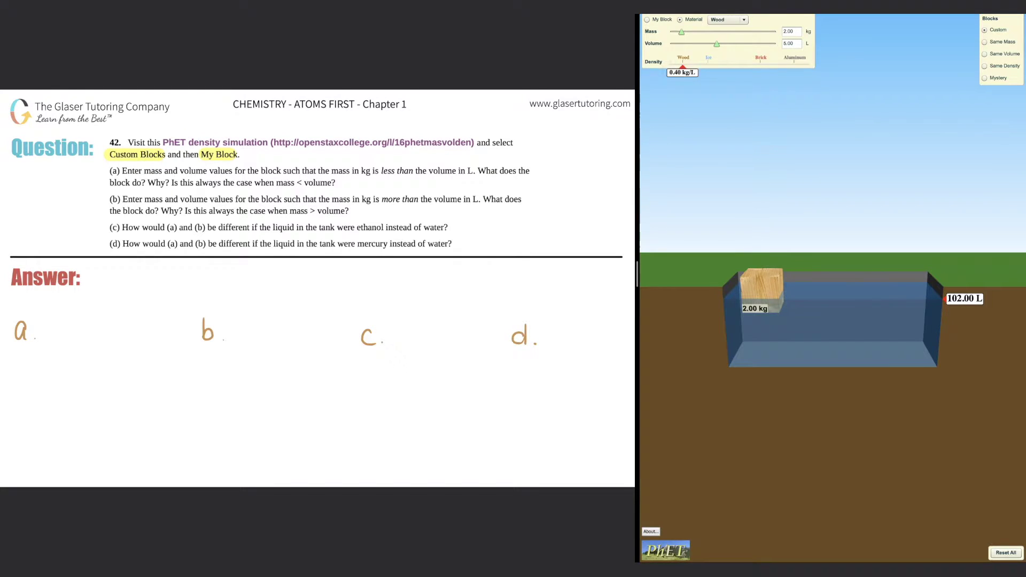
Step: Draw three arrows at the simulation link, underline 'My Block', and select My Block in the simulation
left_click_drag(328, 122, 328, 133)
left_click_drag(323, 126, 401, 131)
left_click_drag(398, 125, 406, 124)
left_click_drag(205, 161, 232, 160)
left_click(648, 20)
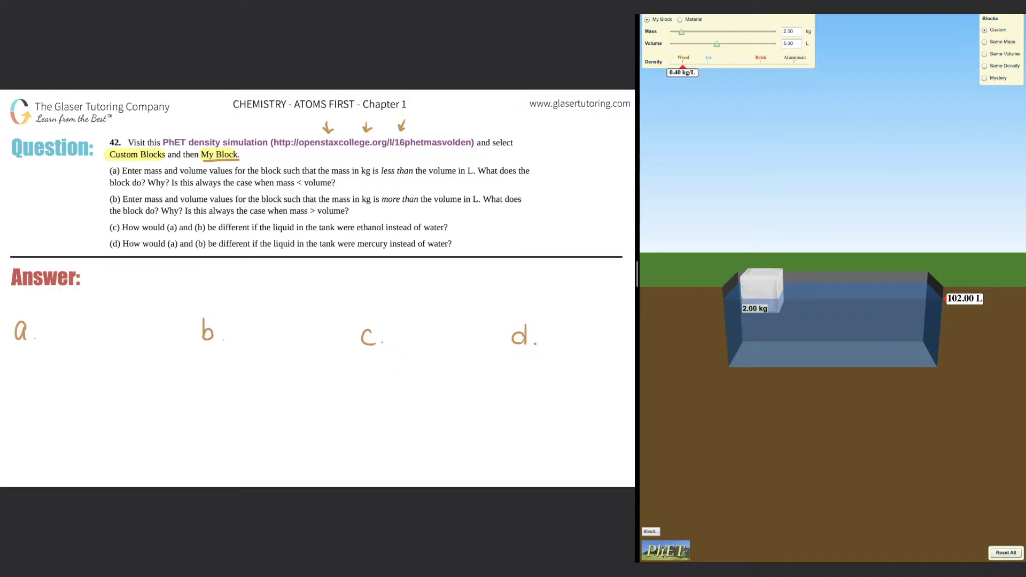
Step: Highlight 'mass', 'volume' and 'less than' in part (a), then write 'mass < Volume' under a
left_click_drag(137, 170, 208, 171)
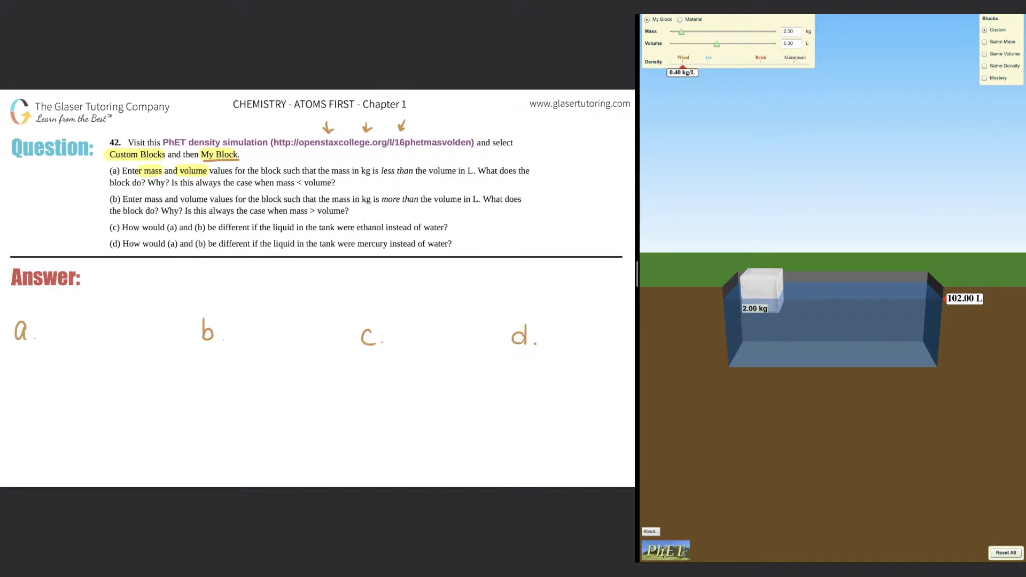
left_click_drag(374, 170, 415, 170)
mouse_move(16, 370)
left_mouse_down()
mouse_move(24, 357)
mouse_move(31, 369)
mouse_move(88, 371)
mouse_move(134, 353)
mouse_move(146, 371)
mouse_move(172, 370)
left_mouse_up()
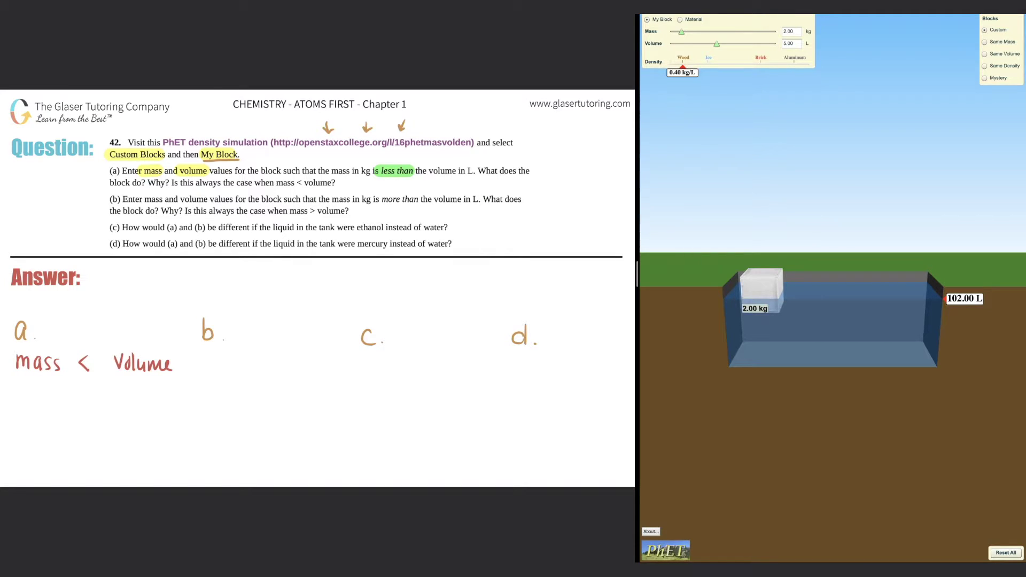
Step: Handwrite 'Water = 1 kg/L' and '1 g/mL' beside the question
mouse_move(535, 129)
left_mouse_down()
mouse_move(541, 142)
mouse_move(576, 130)
left_mouse_up()
left_click_drag(577, 135, 584, 133)
left_click_drag(577, 139, 605, 145)
left_click_drag(610, 136, 605, 152)
mouse_move(615, 128)
left_mouse_down()
mouse_move(614, 146)
mouse_move(626, 144)
left_mouse_up()
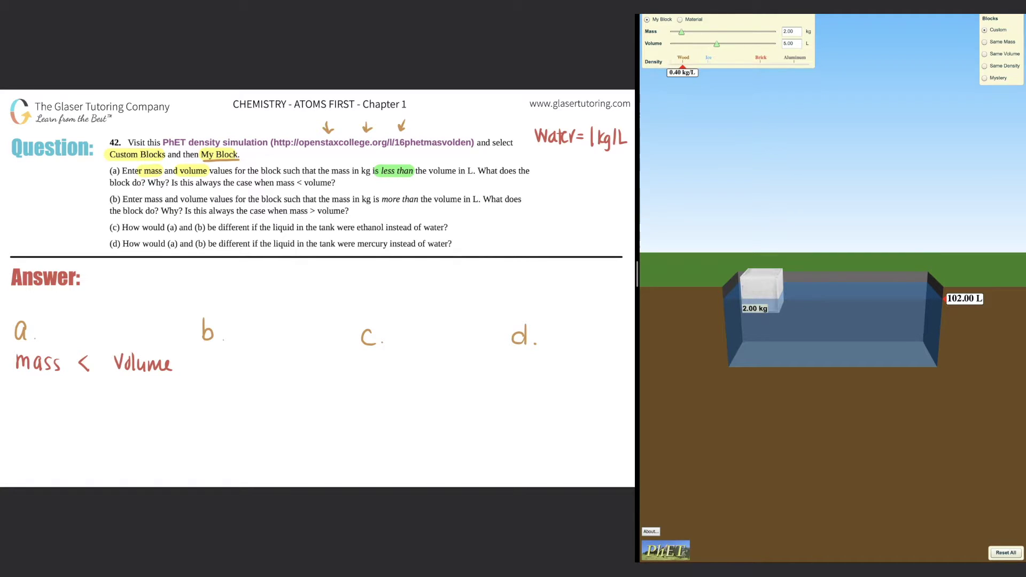
mouse_move(589, 158)
left_mouse_down()
mouse_move(597, 177)
mouse_move(630, 173)
left_mouse_up()
Step: Highlight the 1 kg/L value, label it Density, and set the block's mass to 1.00 kg
left_click_drag(582, 140, 628, 140)
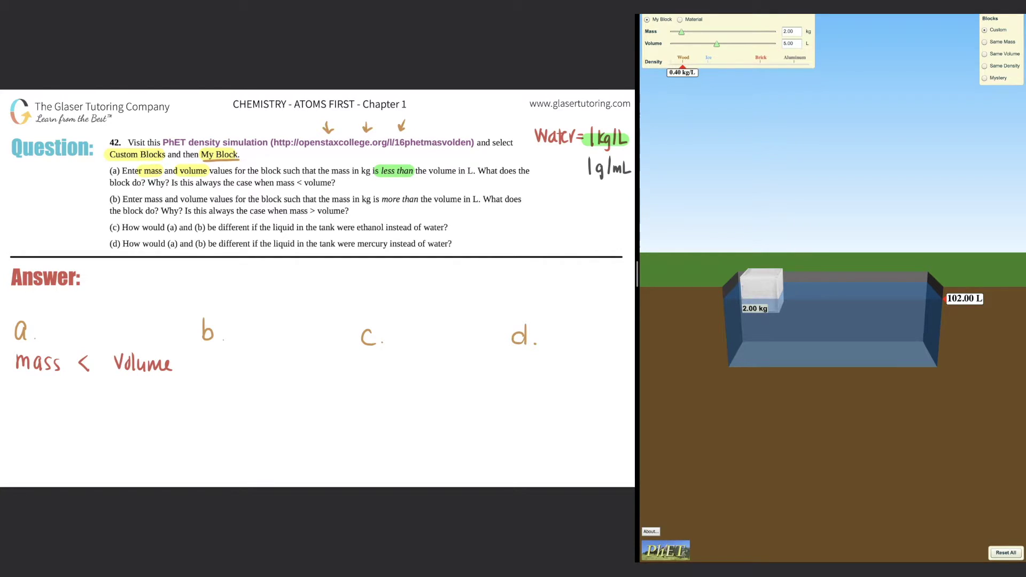
mouse_move(587, 111)
left_mouse_down()
mouse_move(618, 113)
mouse_move(626, 130)
left_mouse_up()
mouse_move(682, 32)
left_mouse_down()
mouse_move(738, 32)
mouse_move(670, 31)
left_mouse_up()
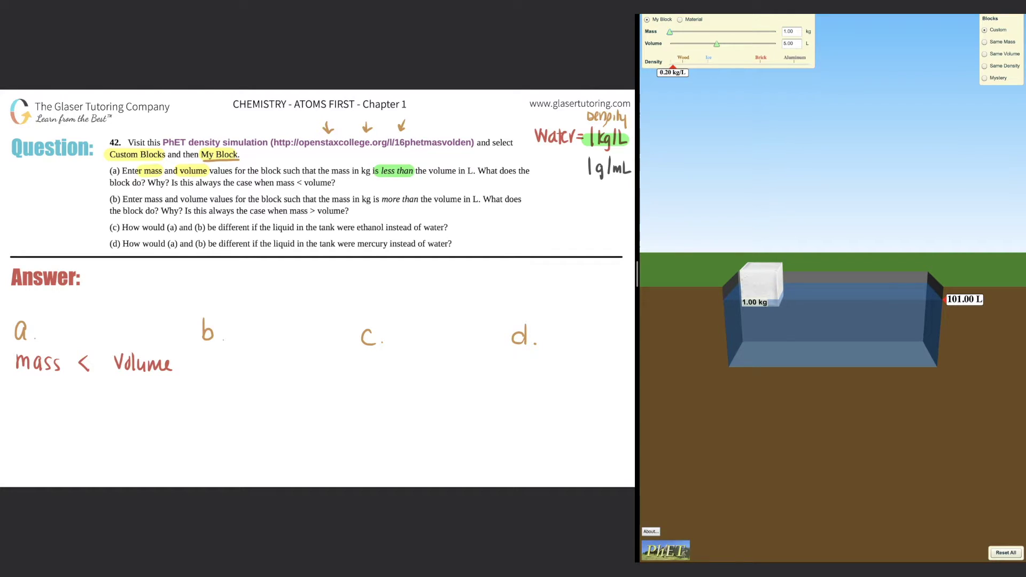
Step: Raise the block's mass, then bring it back to 6.39 kg (0.75 kg/L) so it floats
left_click_drag(669, 31, 759, 43)
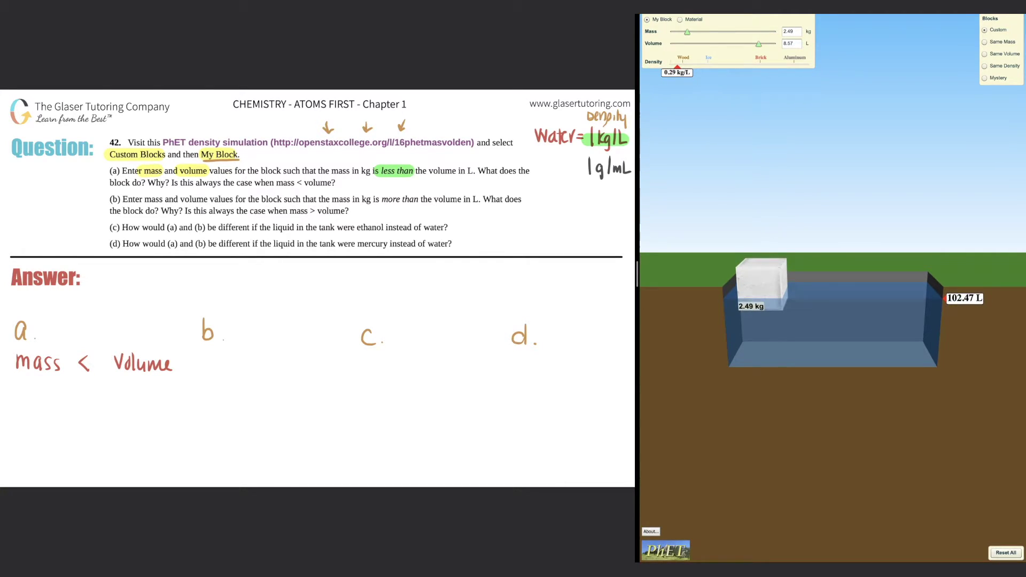
left_click_drag(687, 31, 736, 32)
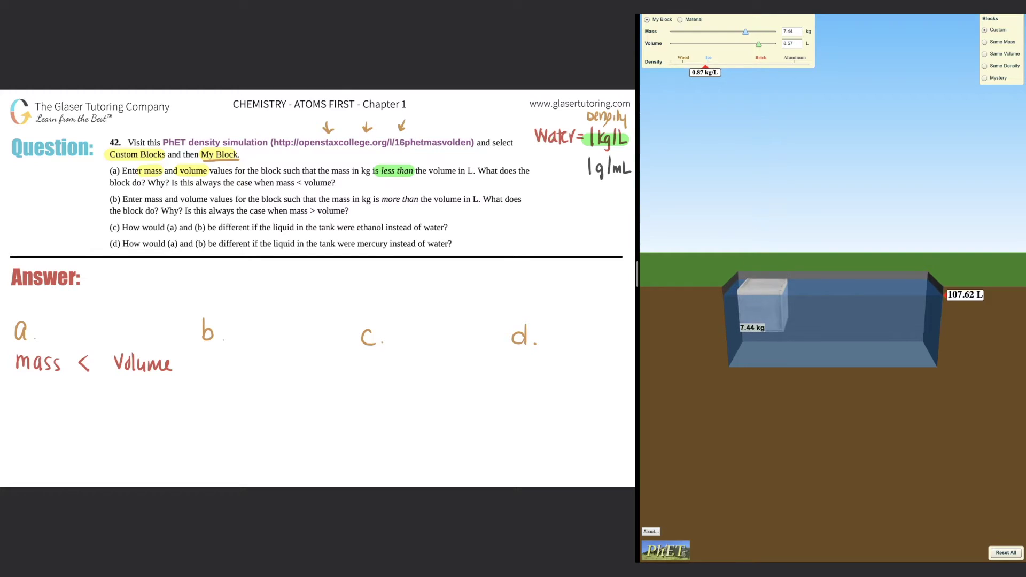
left_click_drag(747, 32, 733, 31)
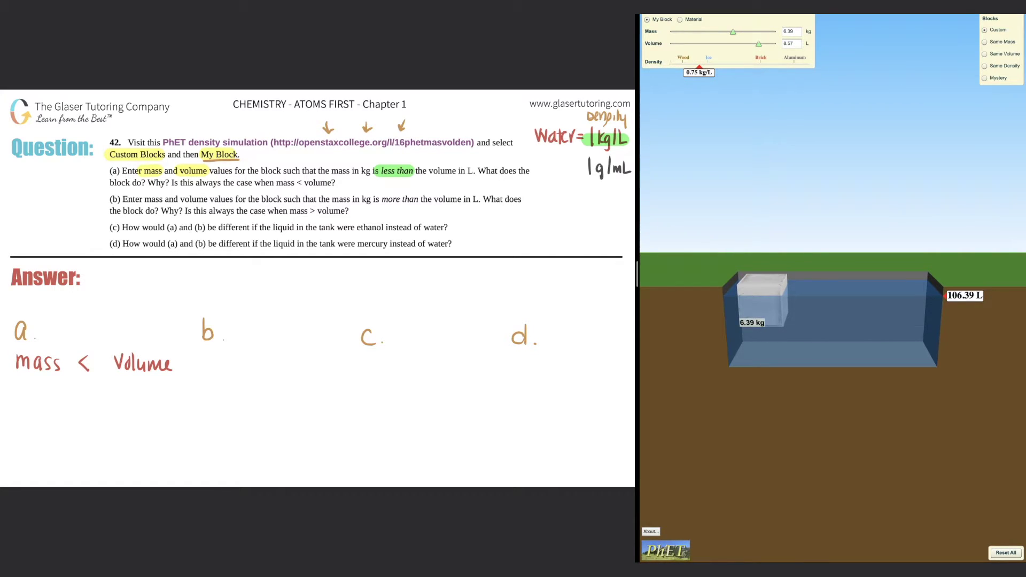
Step: Write 'FLOAT!' below 'mass < Volume' in answer a
left_click_drag(35, 387, 35, 405)
mouse_move(33, 387)
left_mouse_down()
mouse_move(49, 386)
mouse_move(45, 394)
left_mouse_up()
mouse_move(52, 387)
left_mouse_down()
mouse_move(61, 403)
mouse_move(65, 390)
mouse_move(95, 403)
left_mouse_up()
left_click_drag(89, 388, 101, 387)
left_click_drag(114, 382, 113, 399)
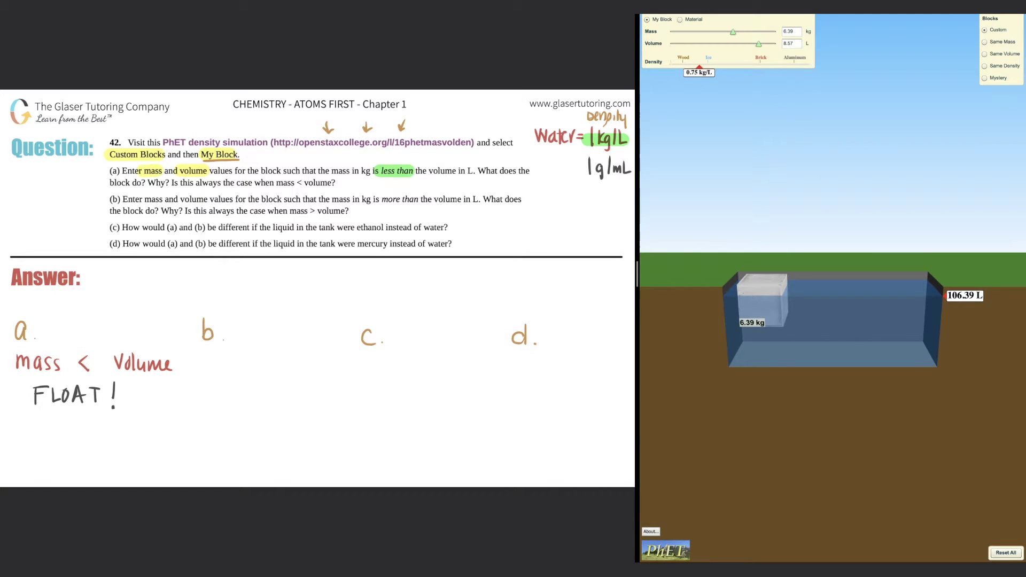
Step: Write D = m/V with arrows labelling the mass 'small' and the volume 'larger'
mouse_move(26, 428)
left_mouse_down()
mouse_move(25, 448)
mouse_move(54, 436)
left_mouse_up()
left_click_drag(44, 442, 79, 447)
mouse_move(103, 413)
left_mouse_down()
mouse_move(82, 419)
mouse_move(129, 422)
left_mouse_up()
left_click_drag(133, 417, 138, 423)
left_click_drag(144, 410, 143, 424)
mouse_move(98, 467)
left_mouse_down()
mouse_move(78, 464)
mouse_move(111, 472)
left_mouse_up()
left_click_drag(118, 465, 127, 477)
left_click_drag(133, 470, 139, 465)
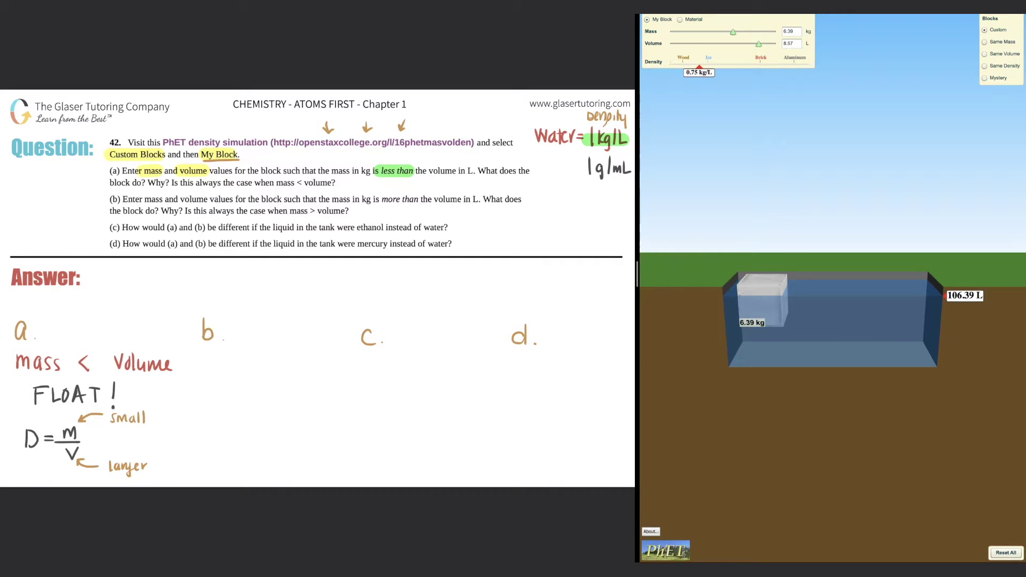
Step: Highlight the 'mass < Volume' line and write 'D < 1' beside the formula
left_click_drag(13, 363, 179, 363)
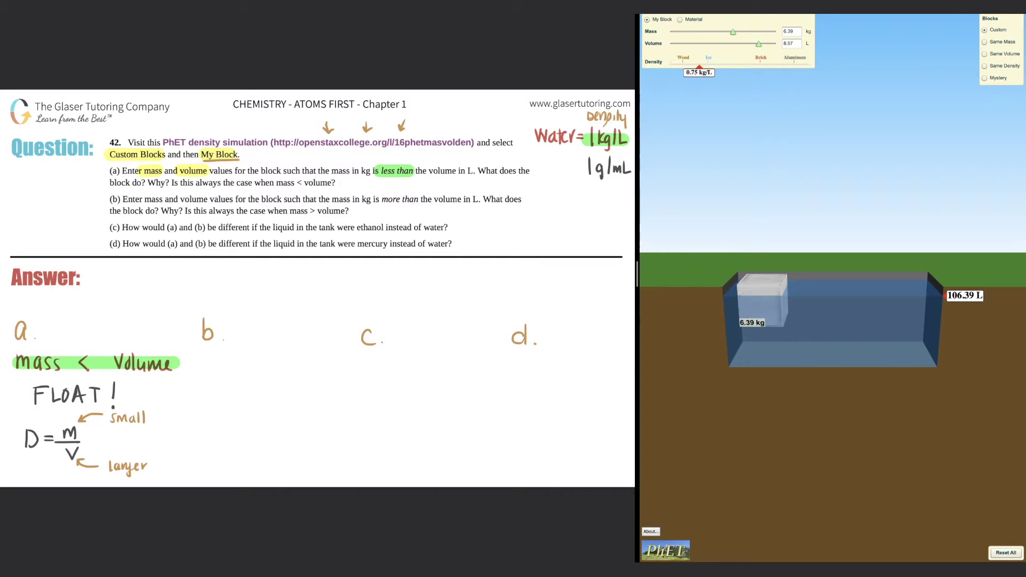
left_click_drag(155, 430, 156, 447)
mouse_move(156, 431)
left_mouse_down()
mouse_move(156, 447)
mouse_move(193, 436)
mouse_move(193, 446)
left_mouse_up()
mouse_move(186, 446)
left_mouse_down()
mouse_move(200, 446)
mouse_move(172, 466)
mouse_move(214, 468)
left_mouse_up()
Step: Add example values small (2) and larger (4), highlight 'D < 1' and append kg/L
mouse_move(157, 409)
left_mouse_down()
mouse_move(154, 423)
mouse_move(169, 425)
left_mouse_up()
mouse_move(153, 463)
left_mouse_down()
mouse_move(150, 476)
mouse_move(159, 472)
left_mouse_up()
left_click_drag(158, 465, 164, 478)
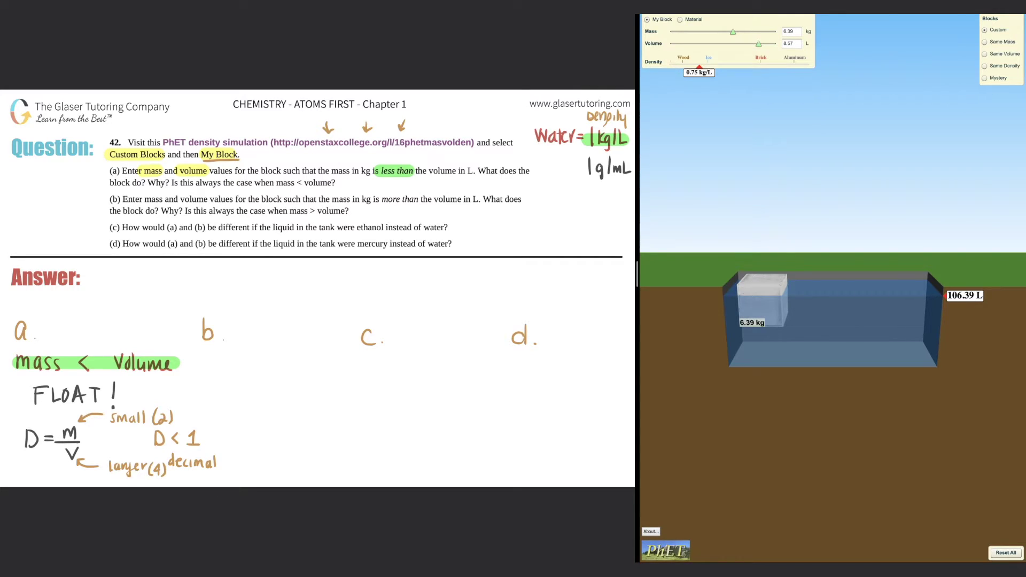
left_click_drag(147, 439, 208, 439)
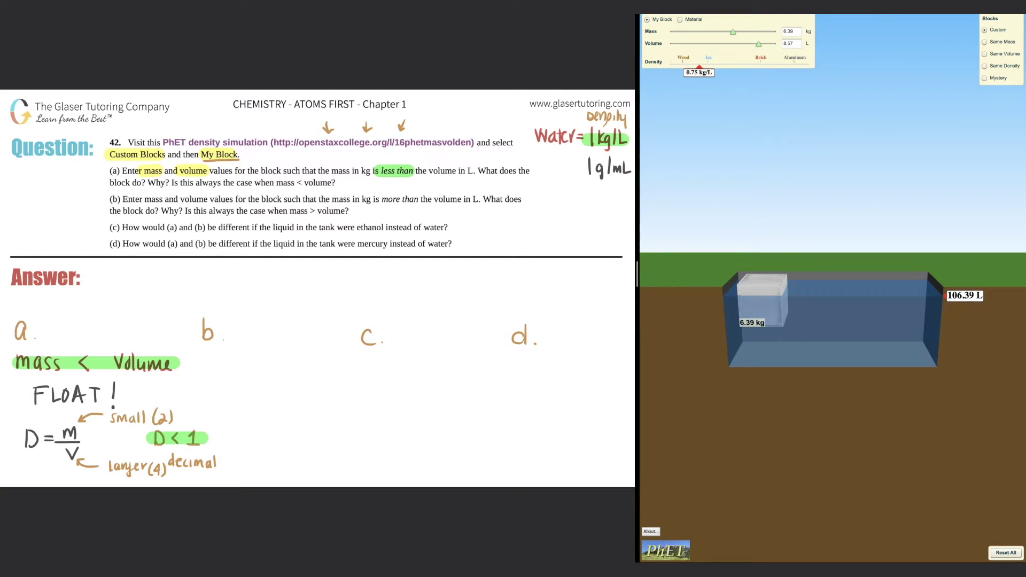
mouse_move(206, 430)
left_mouse_down()
mouse_move(212, 450)
mouse_move(234, 444)
left_mouse_up()
Step: Write 'Density < 1 kg/L which will float!' by a. and circle water's 1 kg/L
left_click_drag(46, 319, 90, 318)
mouse_move(88, 316)
left_mouse_down()
mouse_move(92, 334)
mouse_move(129, 327)
left_mouse_up()
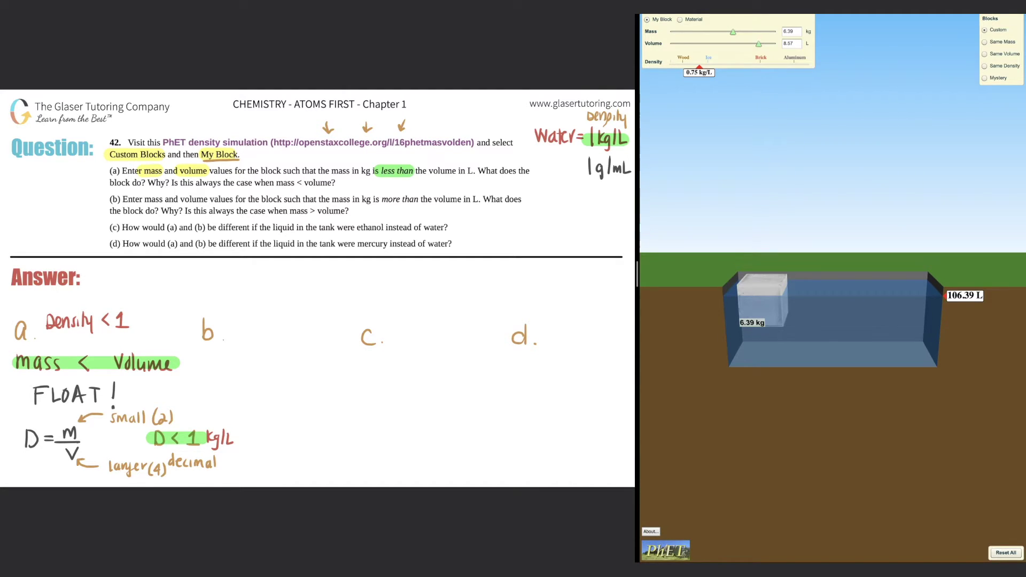
mouse_move(603, 120)
left_mouse_down()
mouse_move(581, 133)
mouse_move(587, 155)
mouse_move(632, 140)
mouse_move(598, 119)
mouse_move(609, 136)
left_mouse_up()
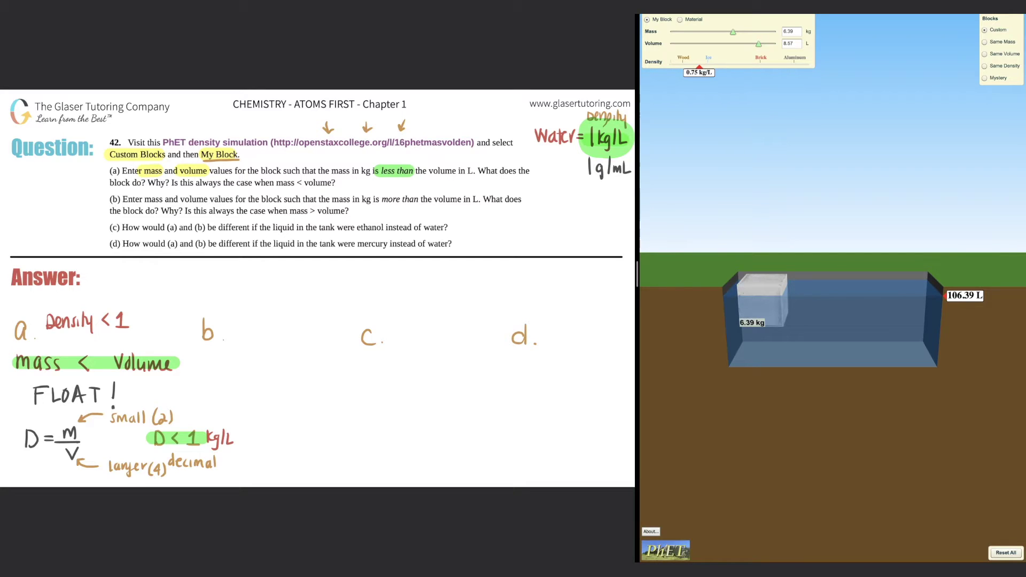
mouse_move(136, 311)
left_mouse_down()
mouse_move(145, 331)
mouse_move(170, 324)
left_mouse_up()
mouse_move(43, 340)
left_mouse_down()
mouse_move(52, 351)
mouse_move(88, 350)
mouse_move(120, 333)
mouse_move(149, 348)
left_mouse_up()
left_click_drag(152, 336, 152, 347)
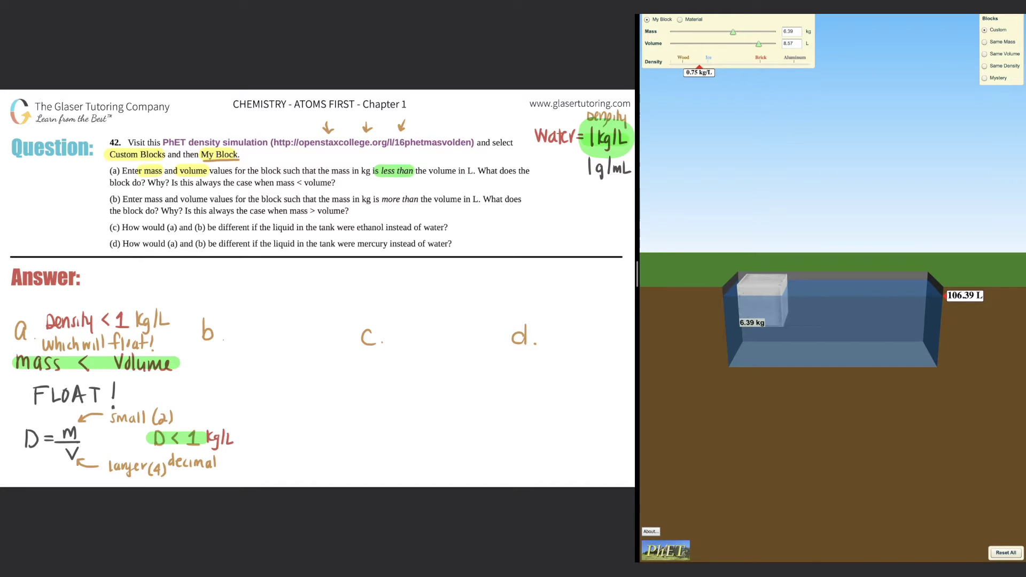
Step: Write 'Depend on the substance!' above the density answer
mouse_move(37, 292)
left_mouse_down()
mouse_move(55, 303)
mouse_move(81, 305)
mouse_move(87, 289)
mouse_move(105, 302)
mouse_move(151, 303)
left_mouse_up()
left_click_drag(158, 295, 174, 304)
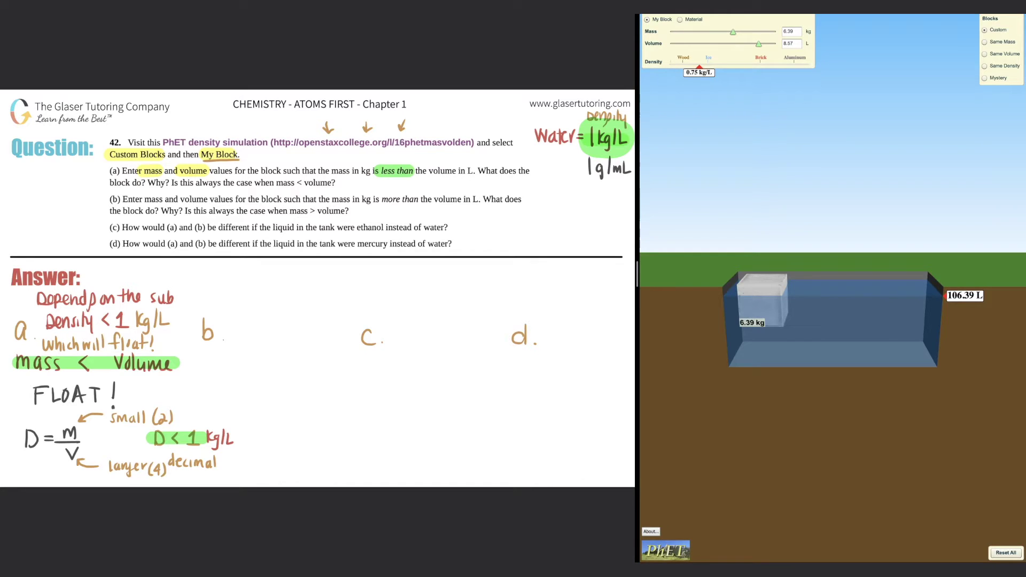
mouse_move(180, 297)
left_mouse_down()
mouse_move(174, 306)
mouse_move(197, 297)
mouse_move(201, 306)
left_mouse_up()
mouse_move(206, 298)
left_mouse_down()
mouse_move(204, 306)
mouse_move(218, 303)
left_mouse_up()
left_click(218, 309)
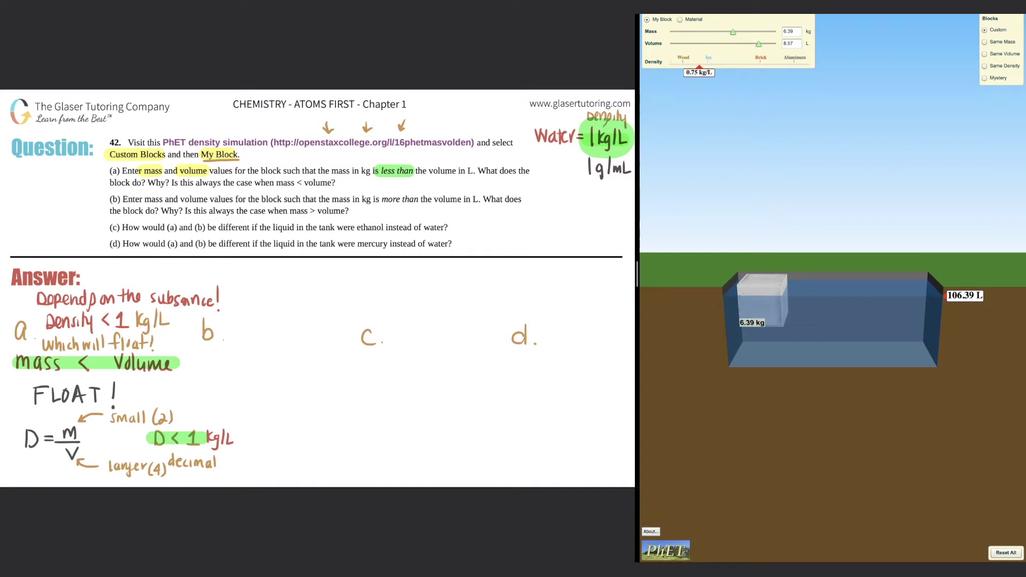